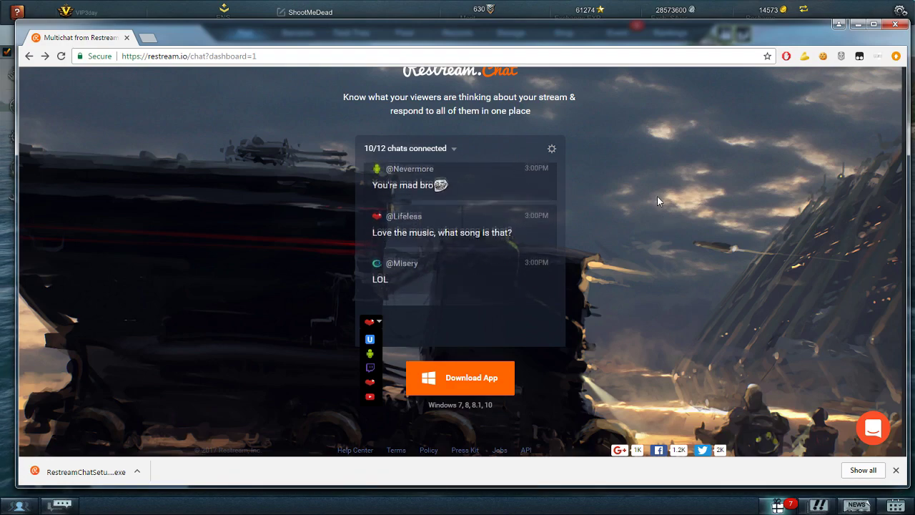
# Scroll through the Restream chat page, then minimize the browser to show the game's port screen
pyautogui.scroll(2, 679, 204)
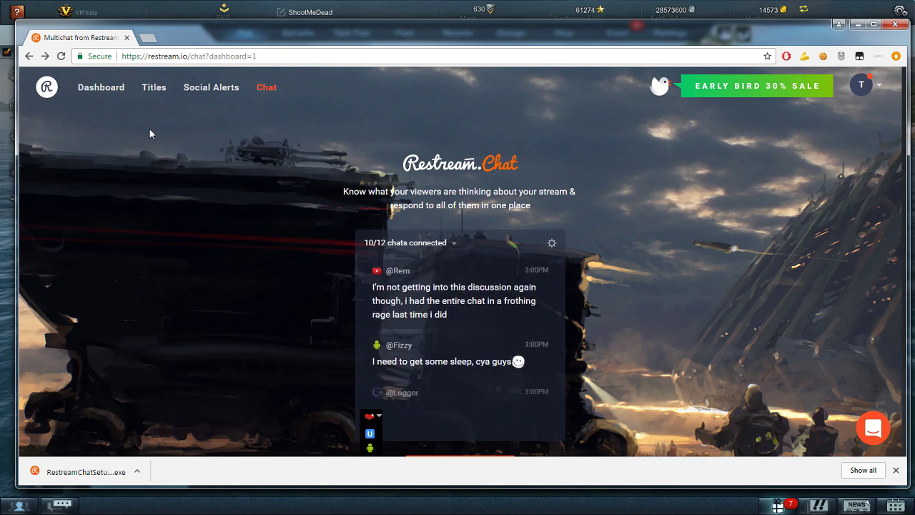
pyautogui.scroll(-2, 136, 200)
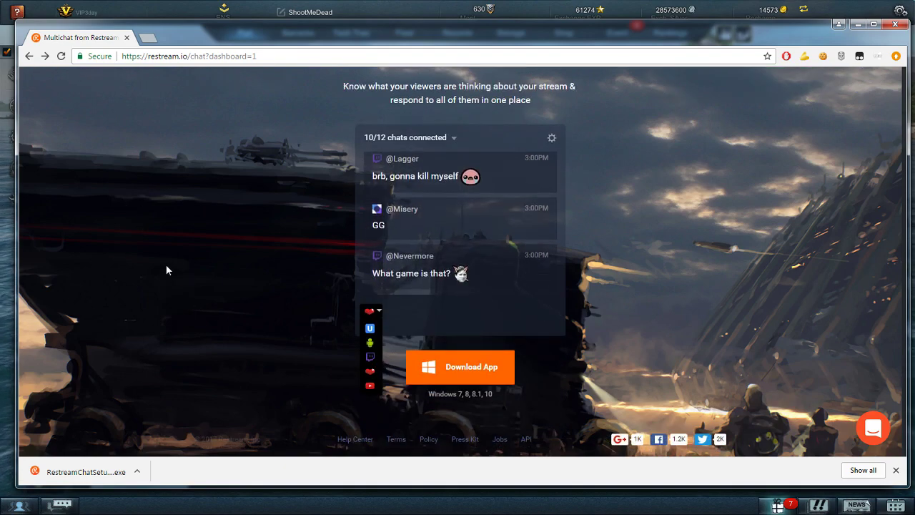
pyautogui.scroll(2, 166, 266)
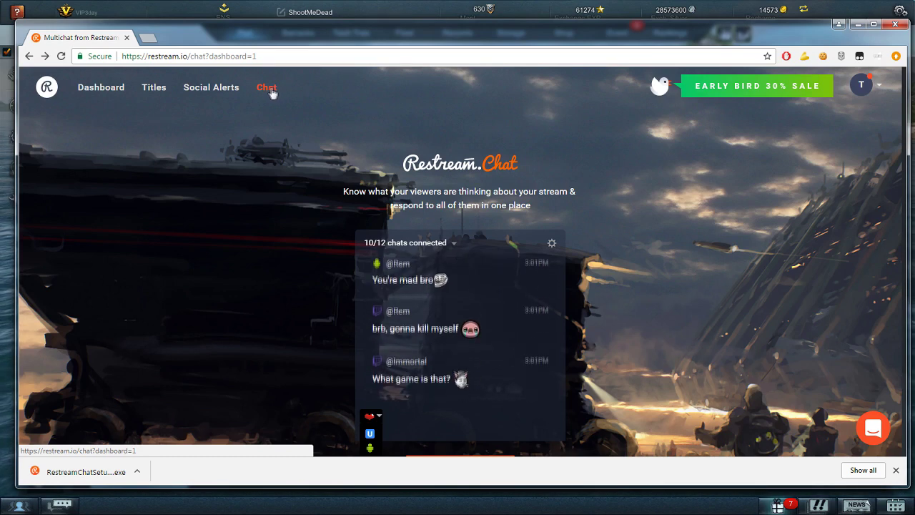
pyautogui.scroll(-2, 397, 142)
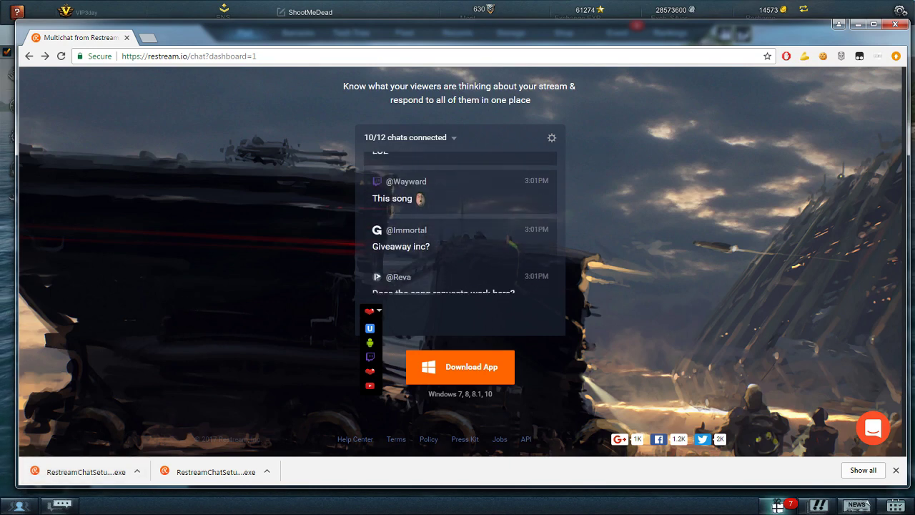
pyautogui.click(859, 25)
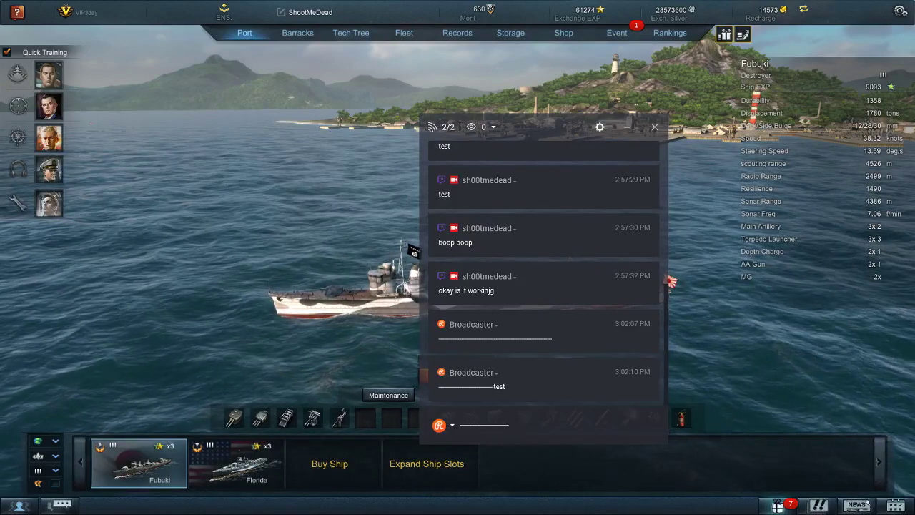
# Open Restream Chat's Embed chat in stream settings (Compact theme, Top alignment, 177% scale)
pyautogui.click(600, 126)
# Move the settings window aside, close the chat panel, and view the connected Twitch and YouTube accounts
pyautogui.moveTo(512, 93); pyautogui.dragTo(368, 97)
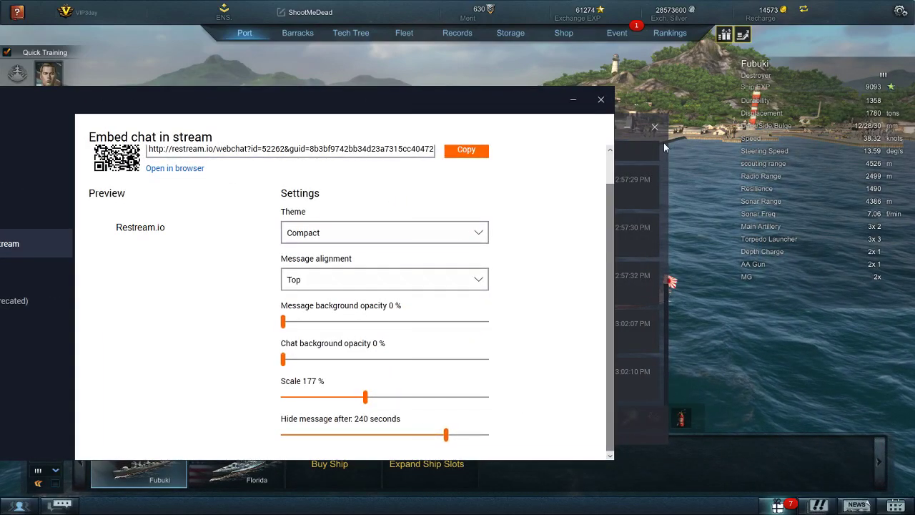
pyautogui.moveTo(664, 143); pyautogui.dragTo(851, 158)
pyautogui.click(901, 156)
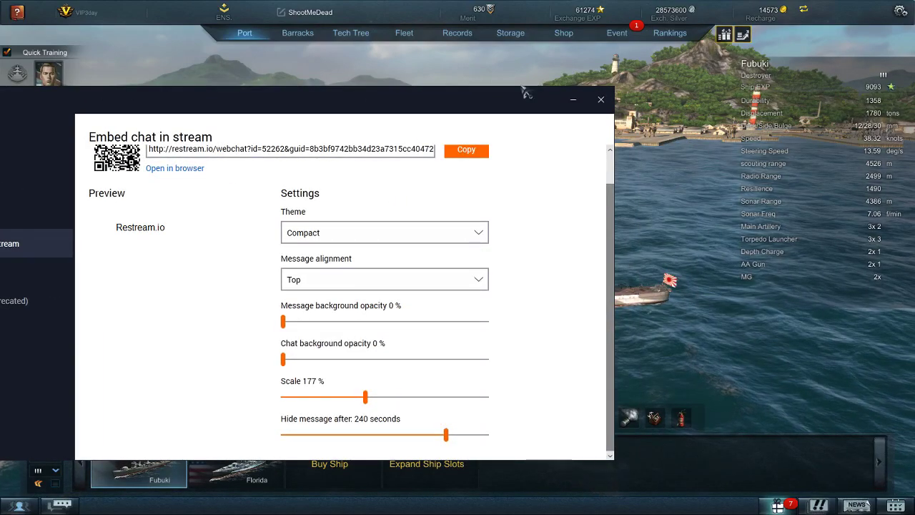
pyautogui.scroll(1, 512, 190)
pyautogui.moveTo(244, 106); pyautogui.dragTo(499, 98)
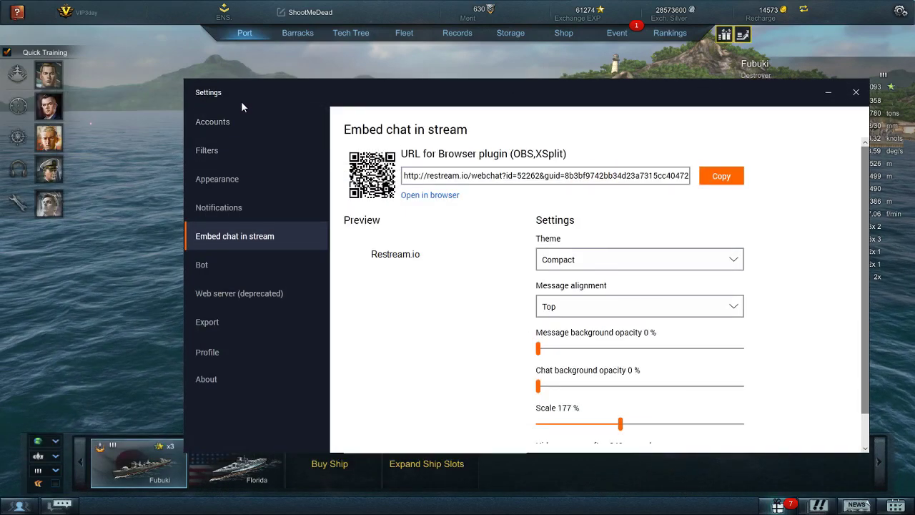
pyautogui.click(236, 123)
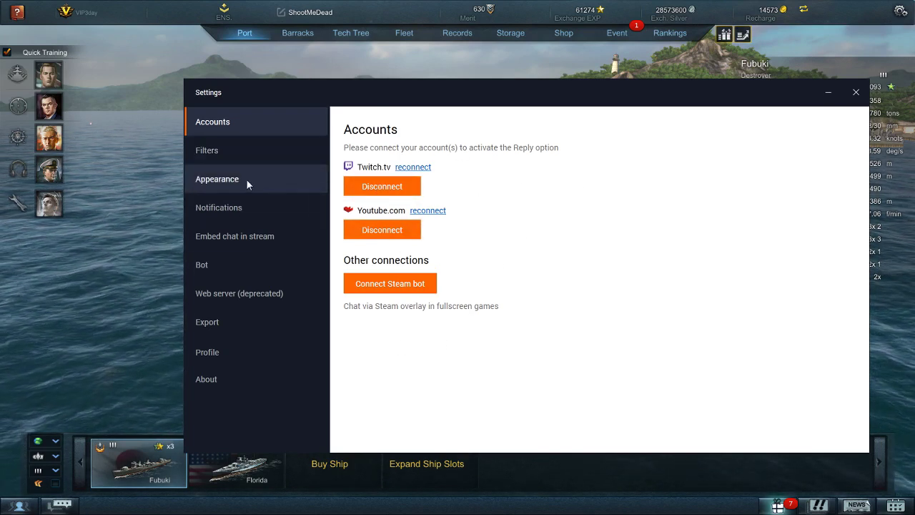
# Browse Appearance and Notifications, then return to Embed chat in stream and review its opacity options
pyautogui.click(219, 183)
pyautogui.click(221, 209)
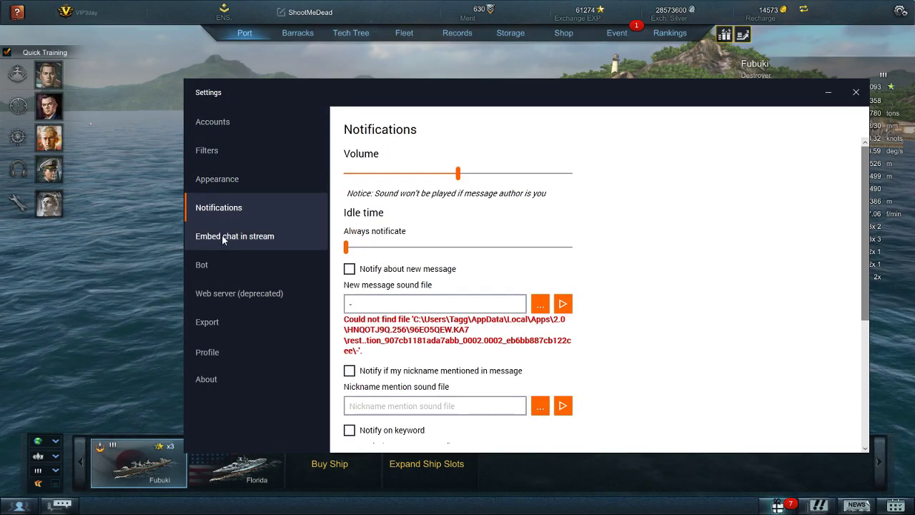
pyautogui.click(224, 239)
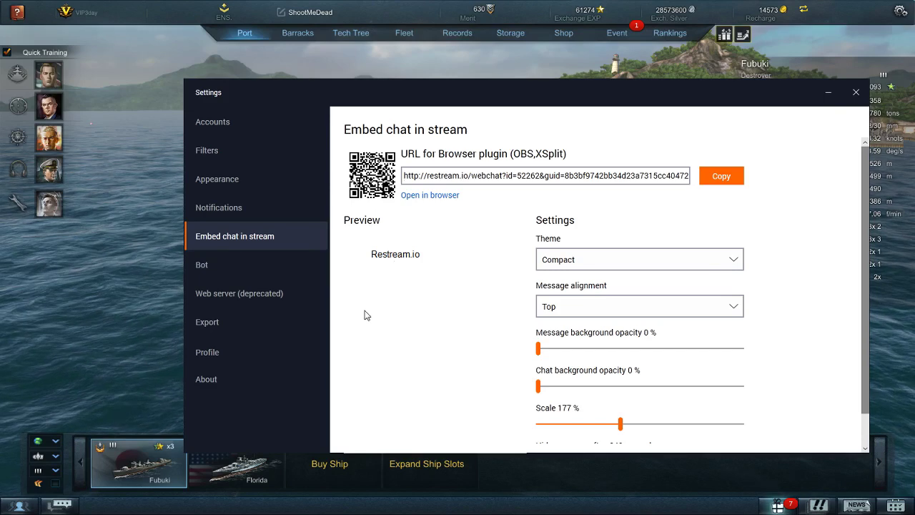
pyautogui.scroll(-1, 784, 236)
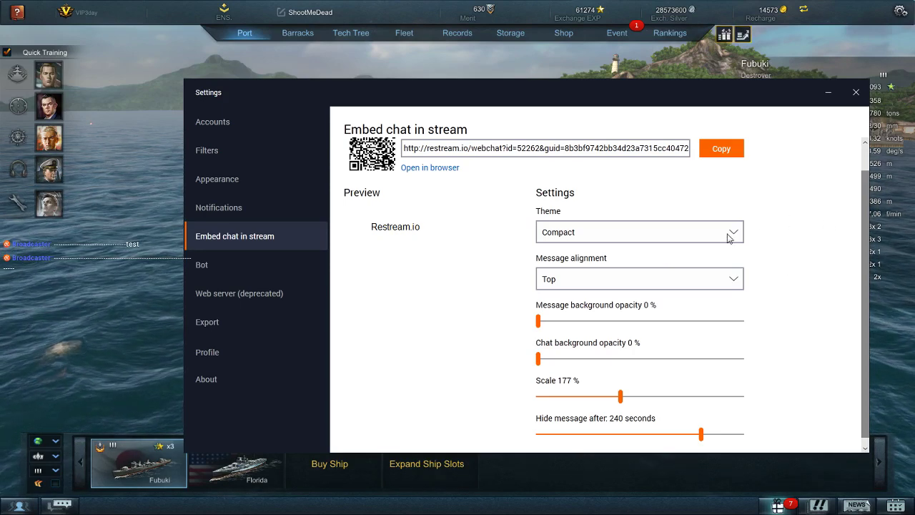
pyautogui.scroll(-1, 730, 238)
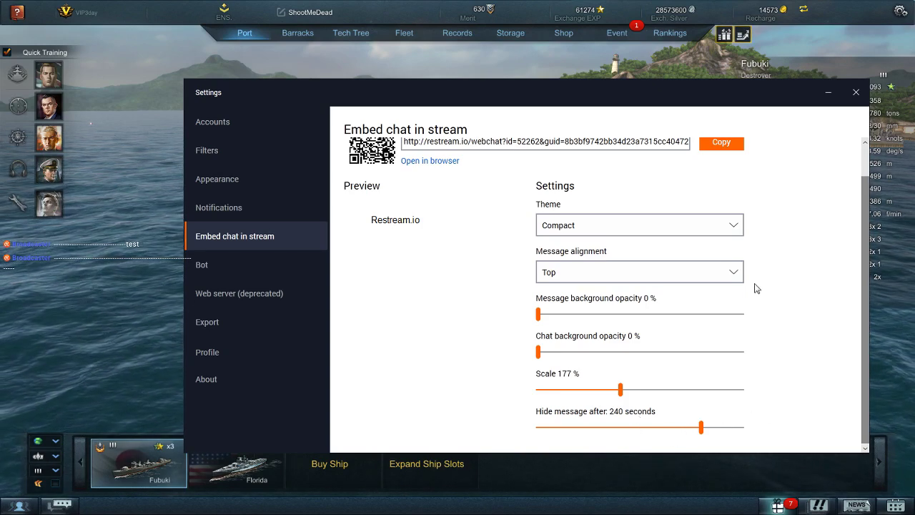
# Select the embed chat URL, close Restream settings, and bring up OBS with the Resteam chat source selected
pyautogui.click(428, 161)
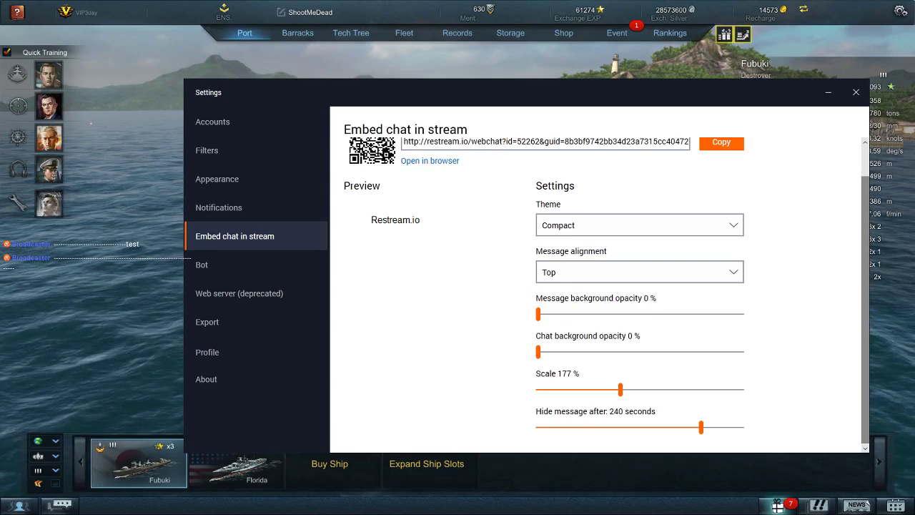
pyautogui.click(828, 93)
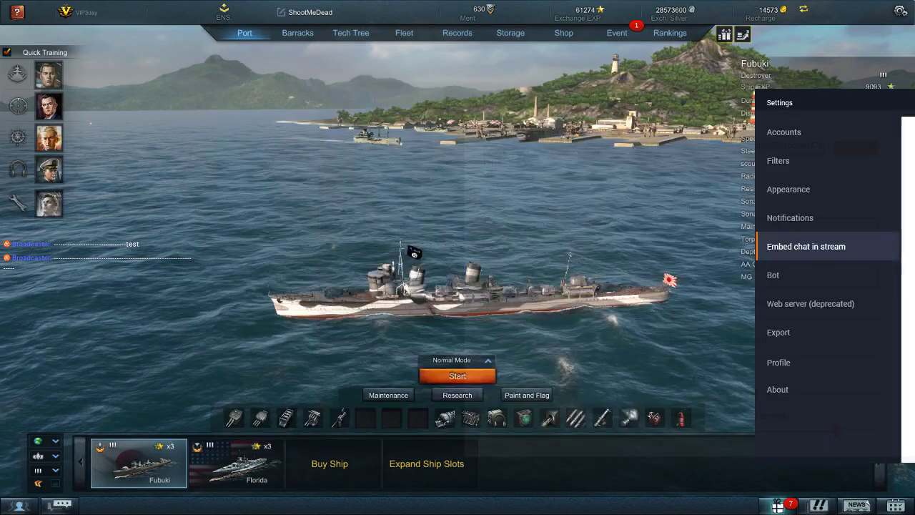
pyautogui.hotkey('alt', 'Tab')
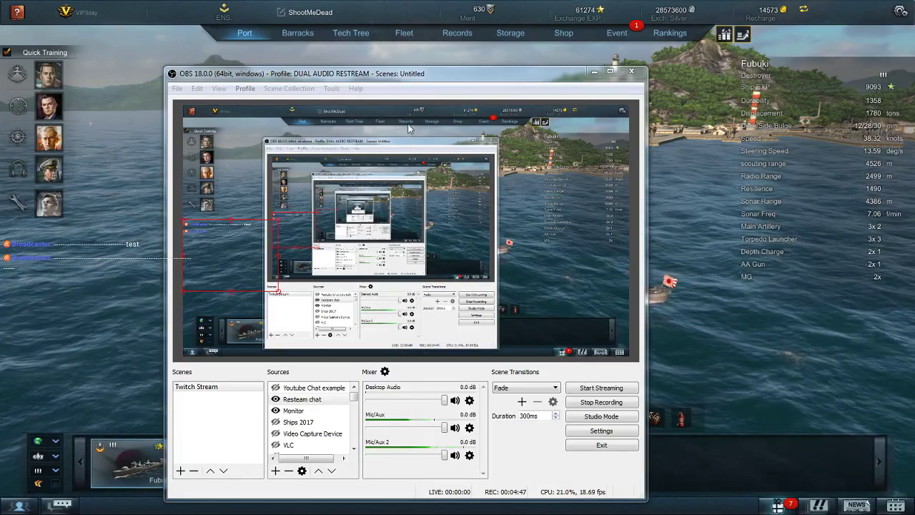
pyautogui.click(440, 78)
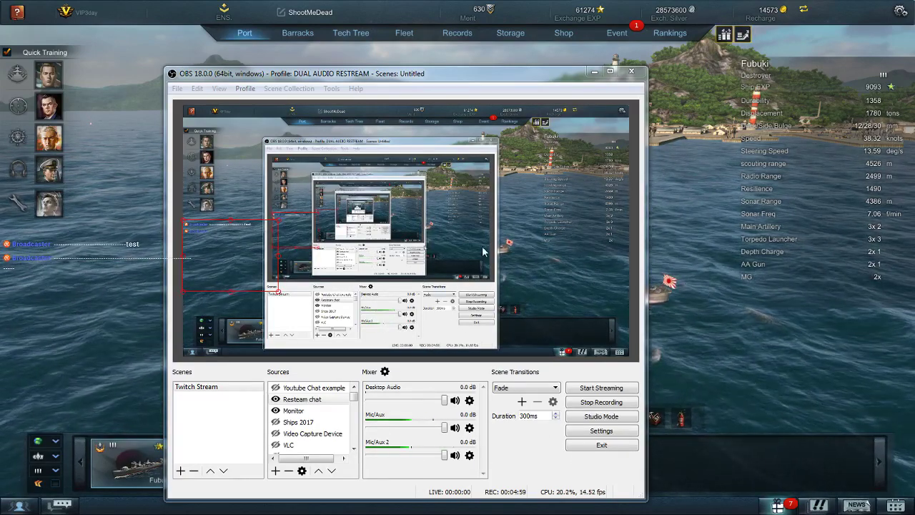
pyautogui.click(302, 399)
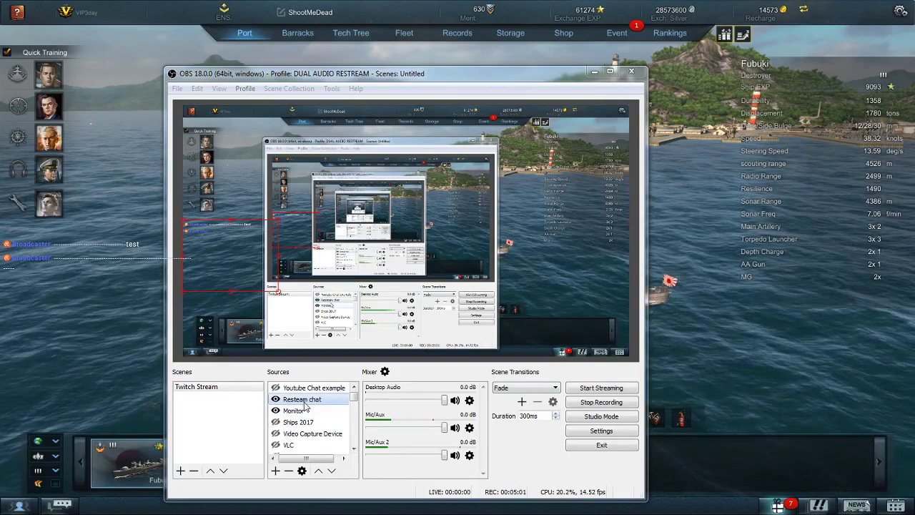
# Add browser source 'sd' at 800×600, 30 FPS with transparent-background CSS, and confirm it
pyautogui.rightClick(304, 401)
pyautogui.moveTo(358, 258)
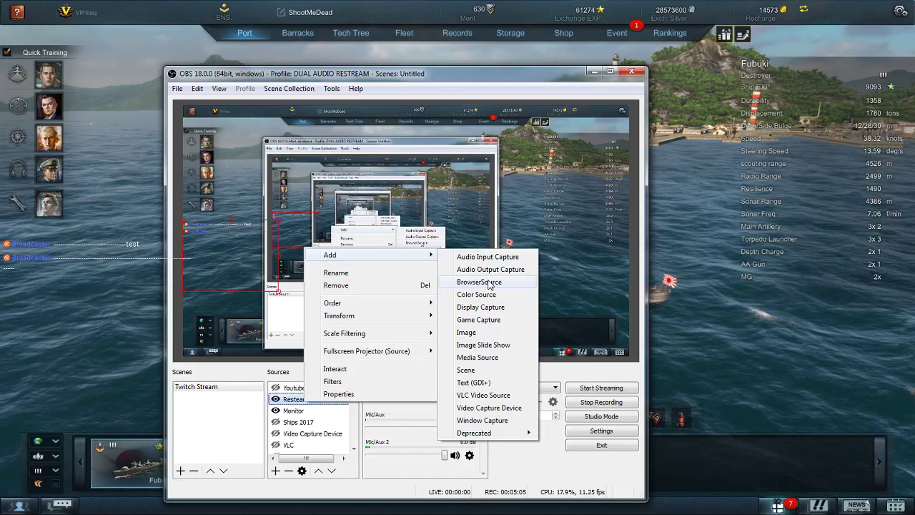
pyautogui.rightClick(287, 399)
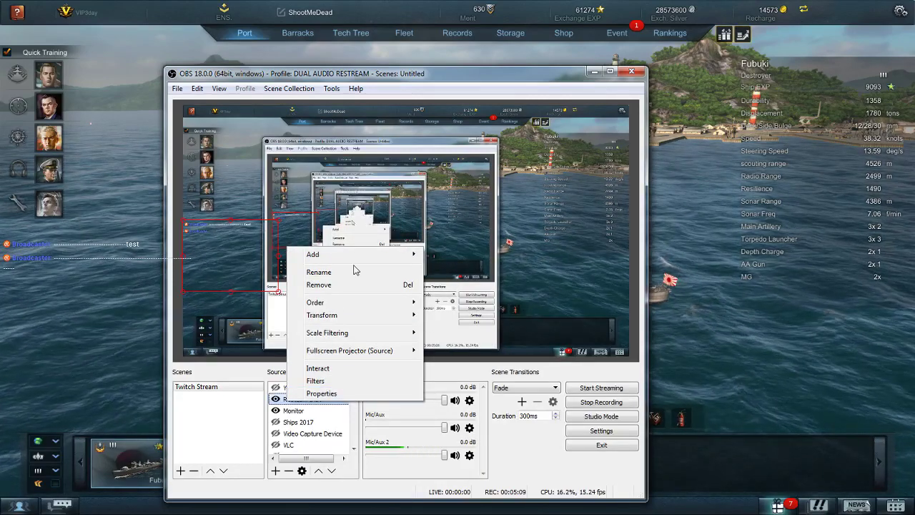
pyautogui.moveTo(354, 254)
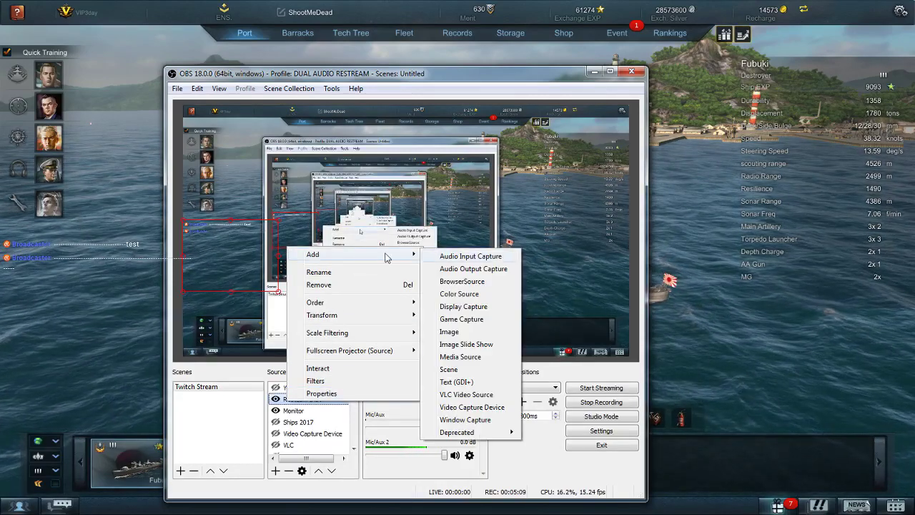
pyautogui.click(470, 286)
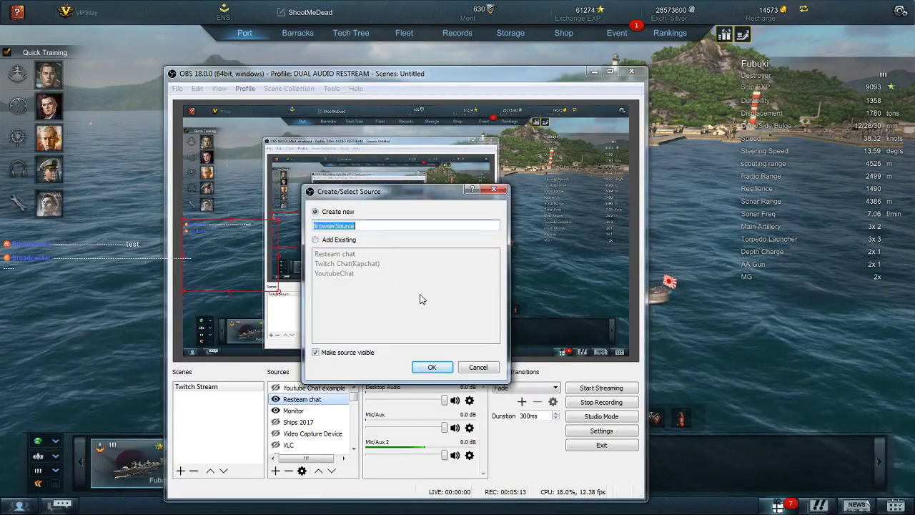
pyautogui.write('sd')
pyautogui.press('Return')
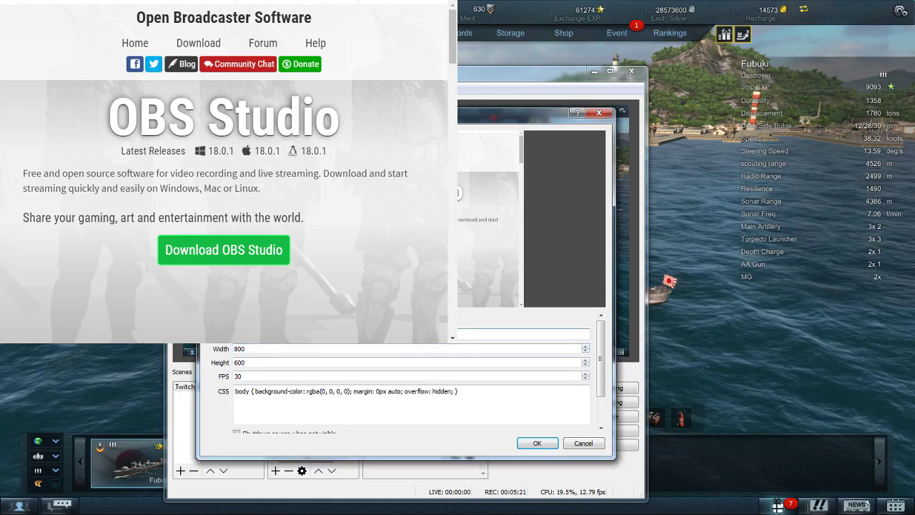
pyautogui.click(537, 443)
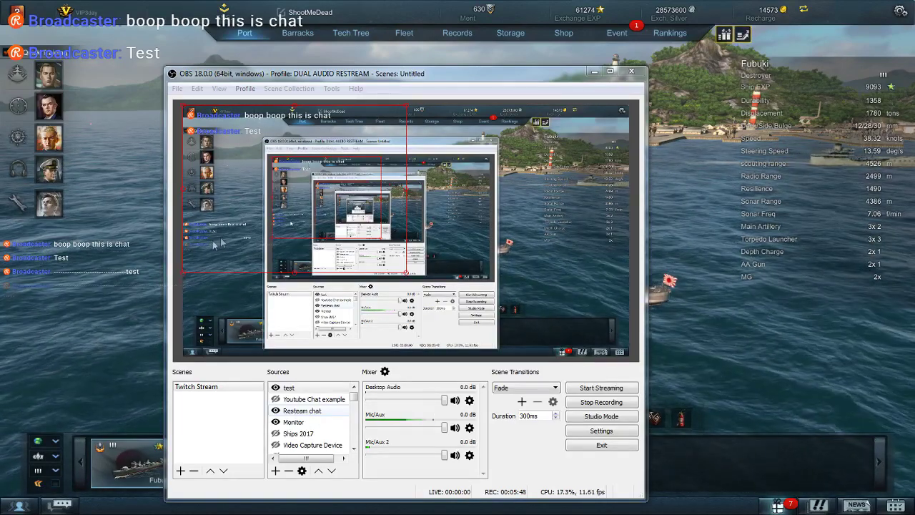
# Place the chat overlay top-left in the preview, hide the 'test' source, and minimise OBS
pyautogui.moveTo(464, 78); pyautogui.dragTo(764, 66)
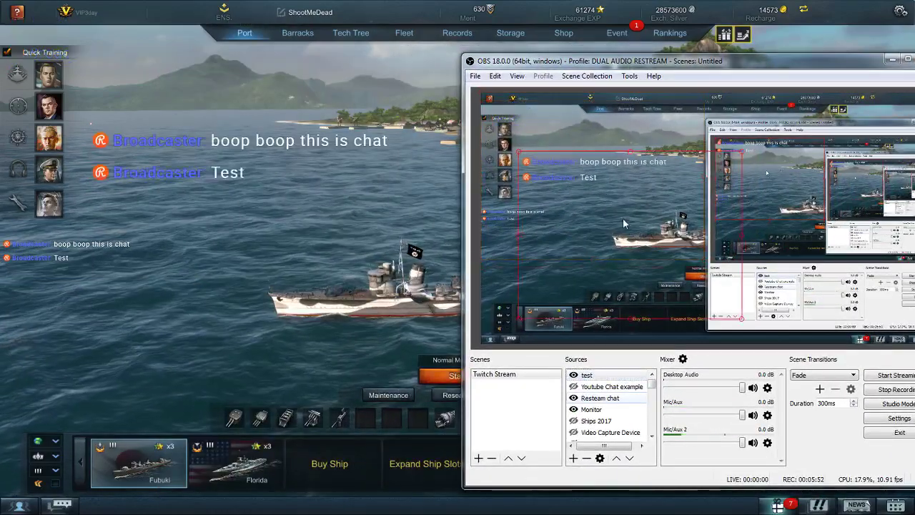
pyautogui.moveTo(609, 236); pyautogui.dragTo(600, 184)
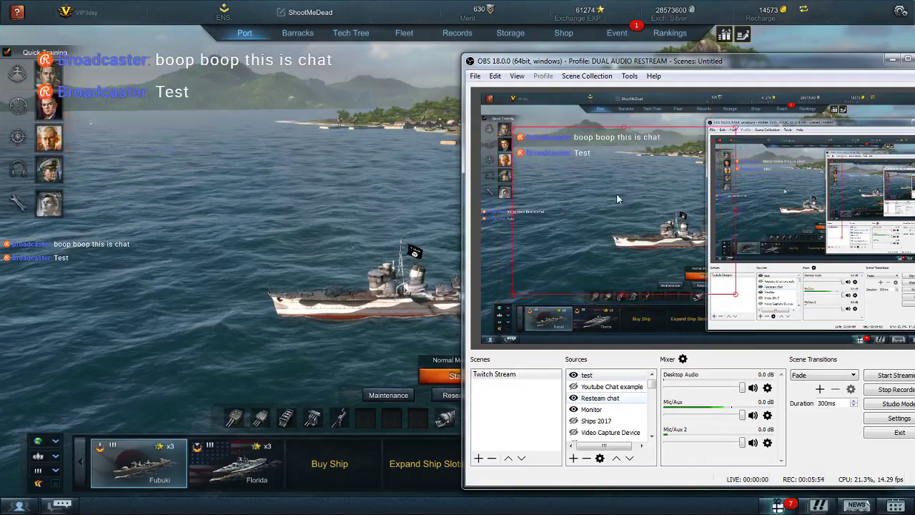
pyautogui.click(576, 376)
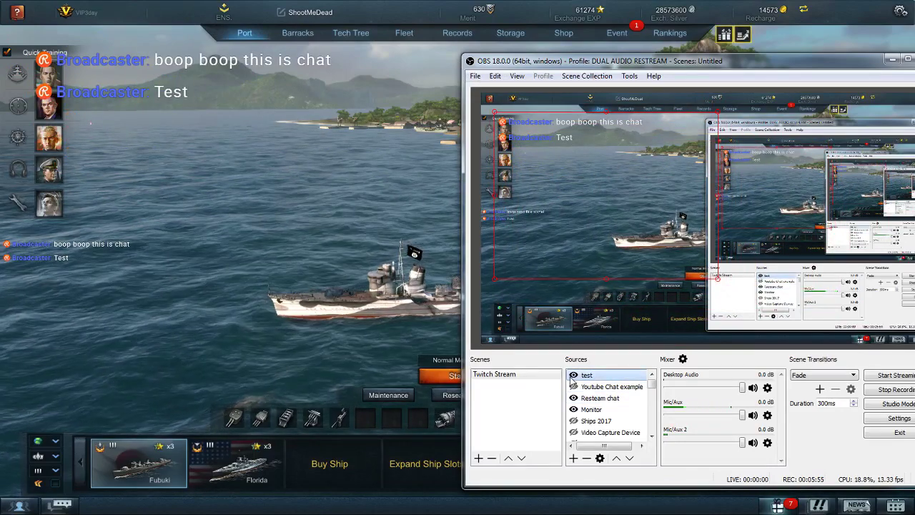
pyautogui.click(574, 375)
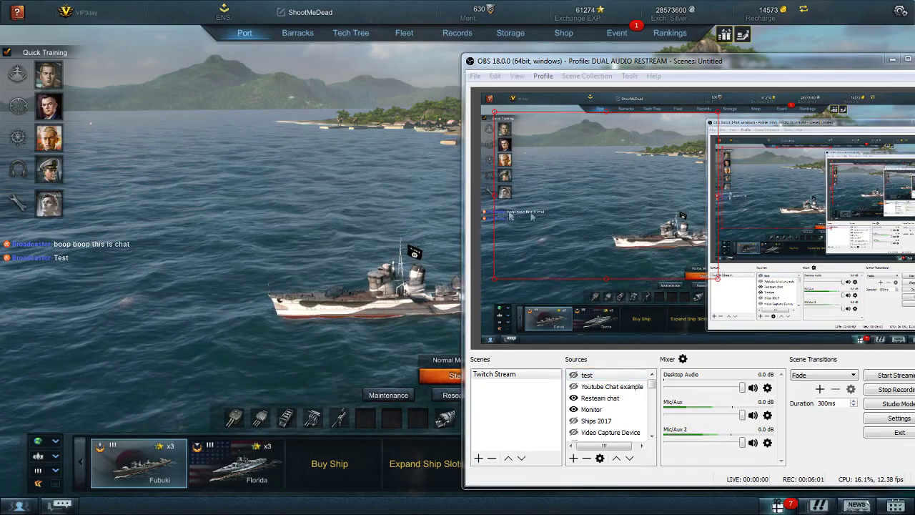
pyautogui.click(893, 60)
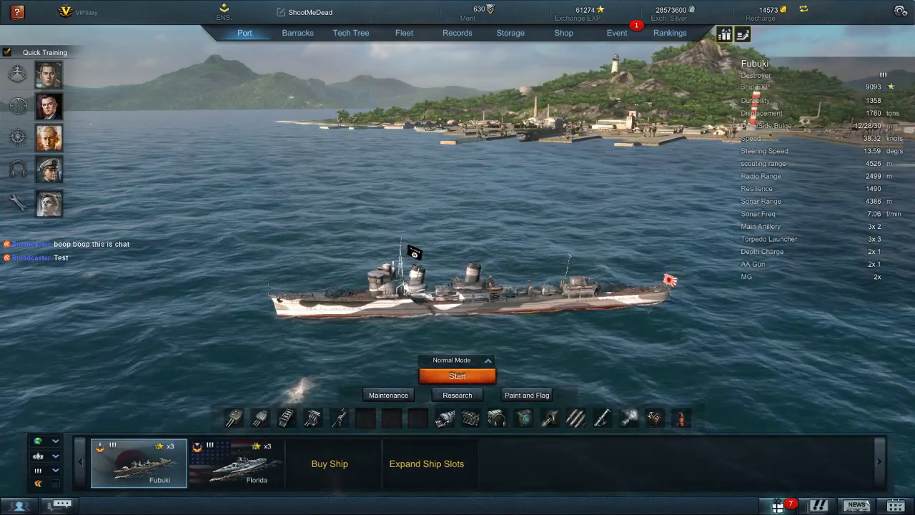
# Bring up the Restream Chat window and enter a first line of underscores in the reply box
pyautogui.hotkey('alt', 'Tab')
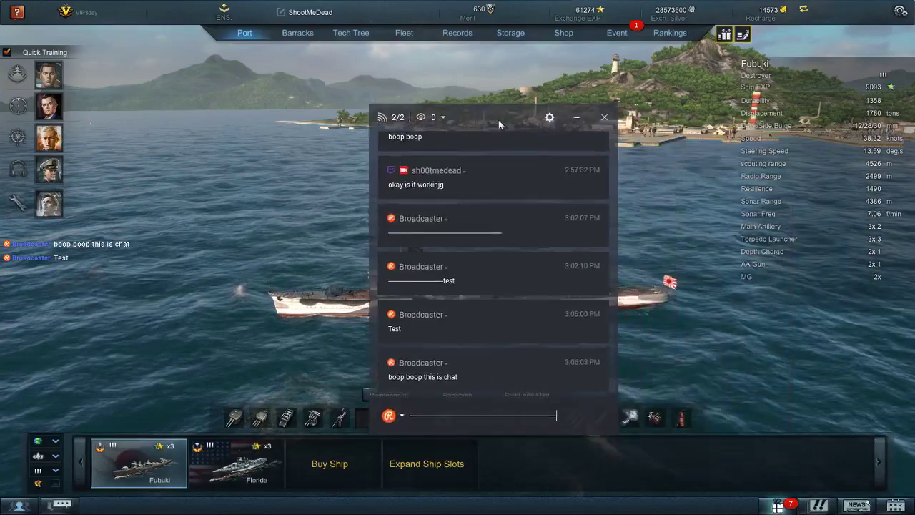
pyautogui.moveTo(573, 84); pyautogui.dragTo(582, 102)
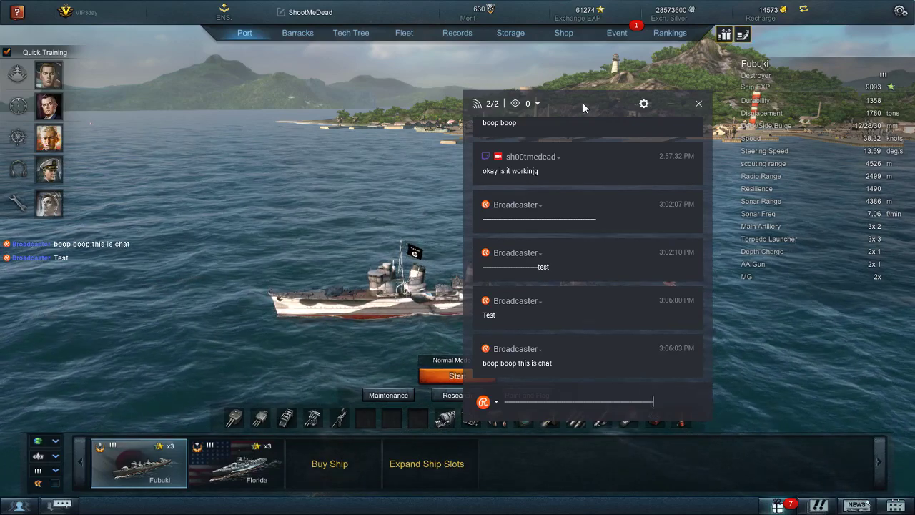
pyautogui.write('____________________________')
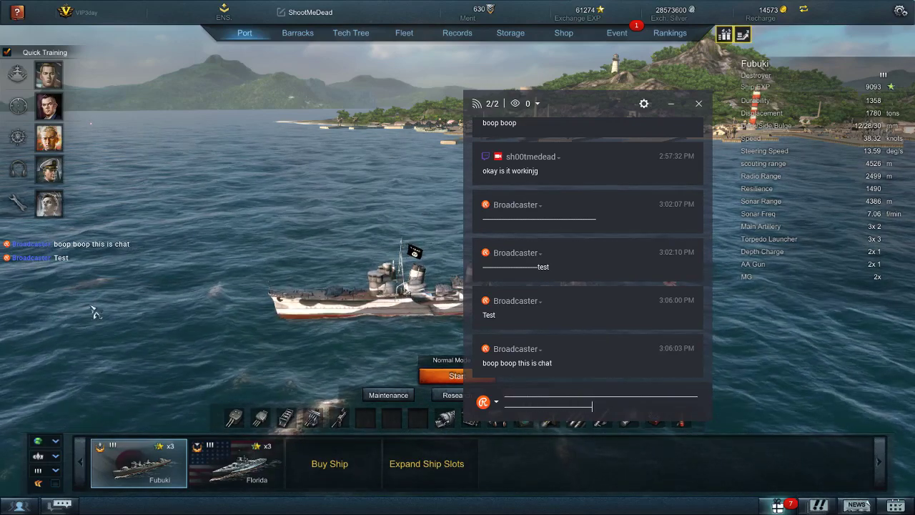
pyautogui.write('_________')
pyautogui.hotkey('ctrl', 'BackSpace')
pyautogui.write('____________')
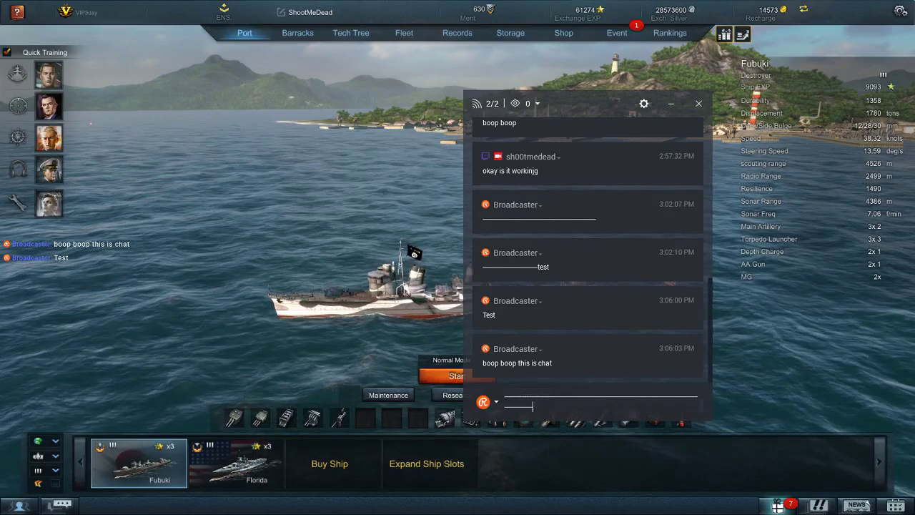
pyautogui.write('__________')
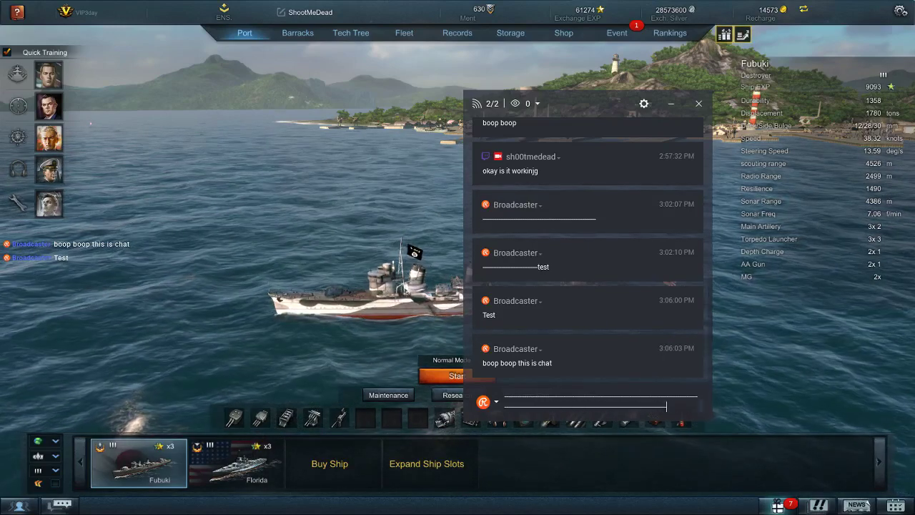
pyautogui.hotkey('ctrl', 'BackSpace')
pyautogui.write('________')
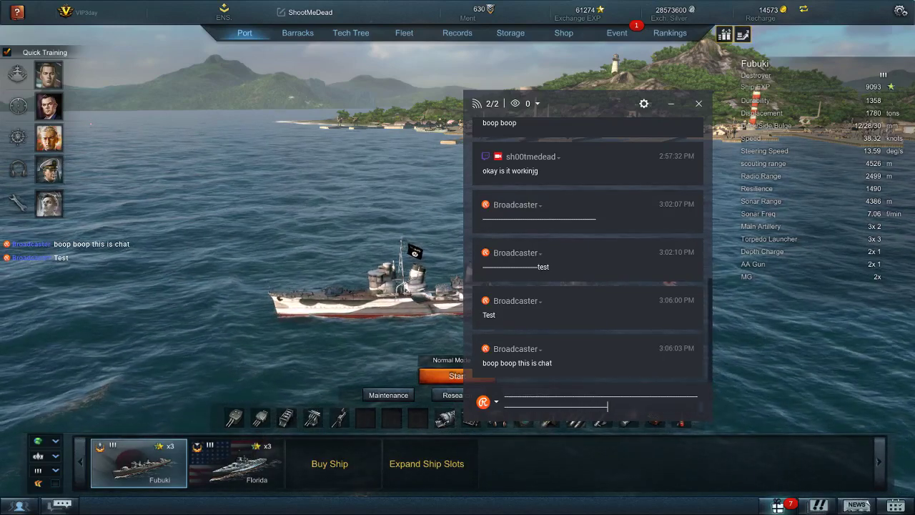
pyautogui.press('Return')
# Type a second underscore line, retyping it to the right length, and send the message to all chats
pyautogui.write('_____________________________')
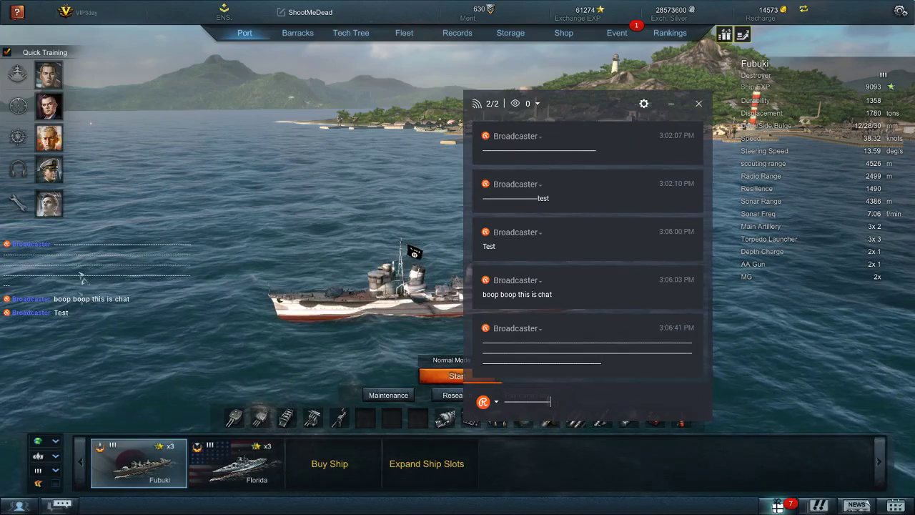
pyautogui.write('__')
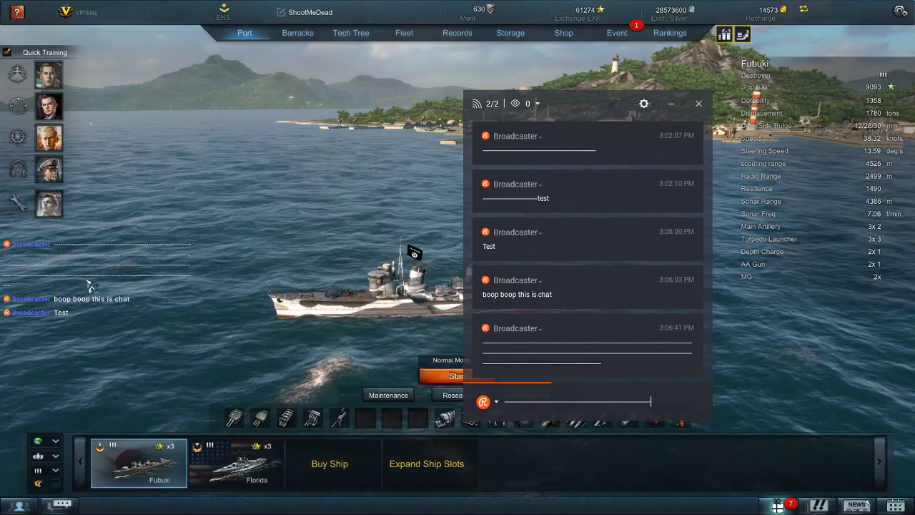
pyautogui.write('____________________')
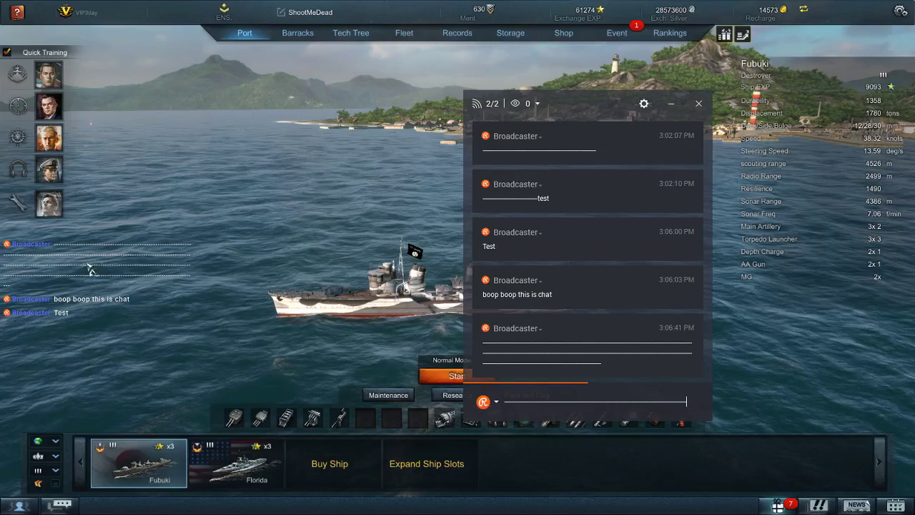
pyautogui.write('____________')
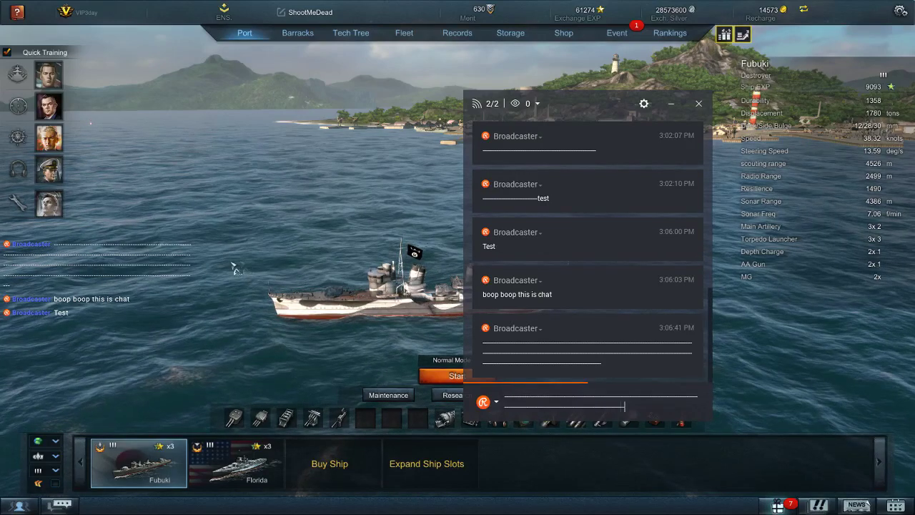
pyautogui.write('_____')
pyautogui.press('BackSpace')
pyautogui.press('BackSpace')
pyautogui.press('BackSpace')
pyautogui.press('BackSpace')
pyautogui.press('BackSpace')
pyautogui.press('BackSpace')
pyautogui.press('BackSpace')
pyautogui.press('BackSpace')
pyautogui.press('BackSpace')
pyautogui.press('BackSpace')
pyautogui.press('BackSpace')
pyautogui.press('BackSpace')
pyautogui.press('BackSpace')
pyautogui.press('BackSpace')
pyautogui.press('BackSpace')
pyautogui.press('BackSpace')
pyautogui.press('BackSpace')
pyautogui.press('BackSpace')
pyautogui.press('BackSpace')
pyautogui.press('BackSpace')
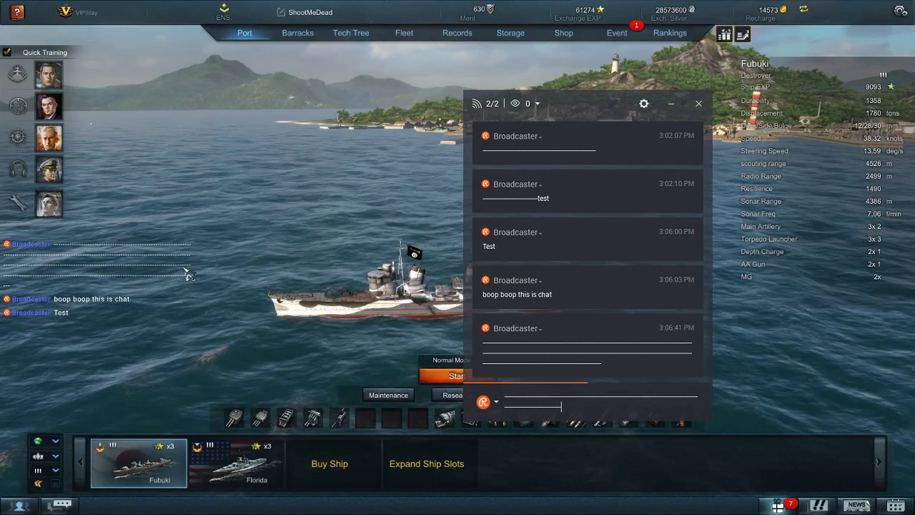
pyautogui.write('___________________________')
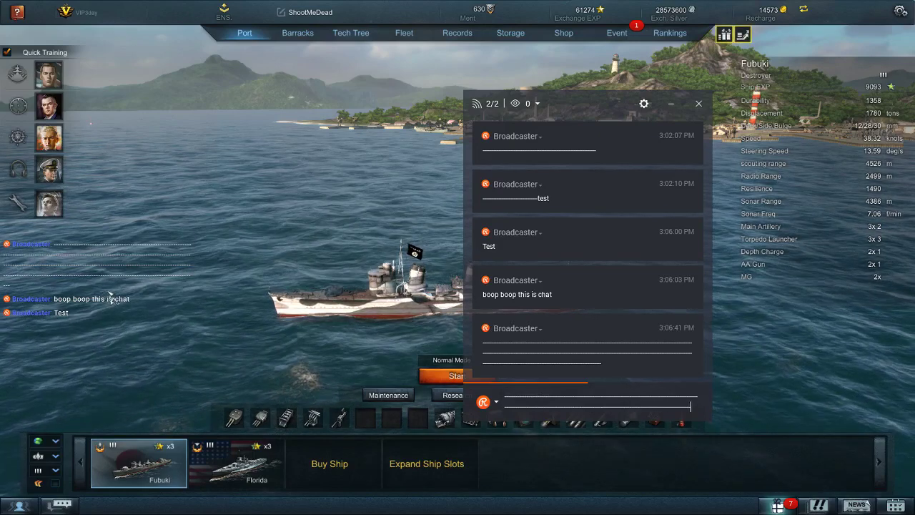
pyautogui.press('BackSpace')
pyautogui.press('BackSpace')
pyautogui.press('BackSpace')
pyautogui.press('BackSpace')
pyautogui.press('BackSpace')
pyautogui.press('BackSpace')
pyautogui.press('BackSpace')
pyautogui.press('BackSpace')
pyautogui.press('BackSpace')
pyautogui.press('BackSpace')
pyautogui.press('BackSpace')
pyautogui.press('BackSpace')
pyautogui.press('BackSpace')
pyautogui.press('BackSpace')
pyautogui.press('BackSpace')
pyautogui.press('BackSpace')
pyautogui.press('BackSpace')
pyautogui.press('BackSpace')
pyautogui.press('BackSpace')
pyautogui.press('BackSpace')
pyautogui.write('_________')
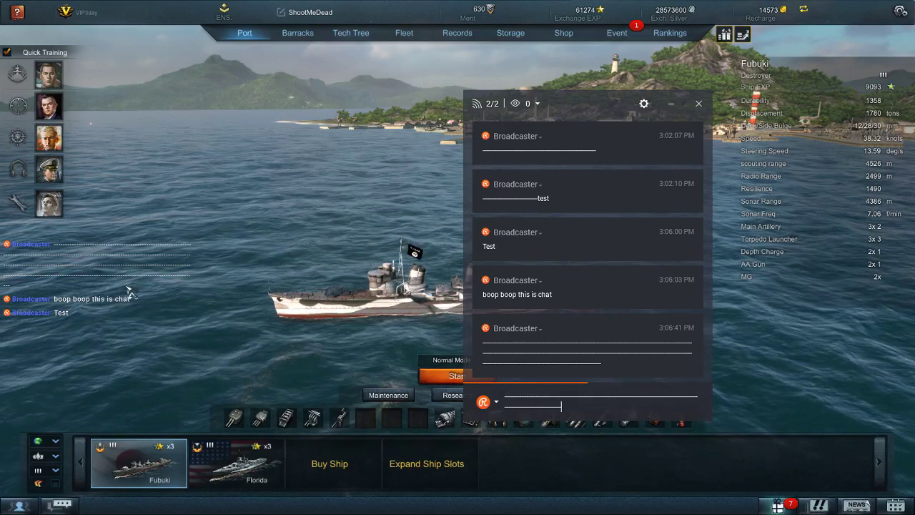
pyautogui.write('_____________________')
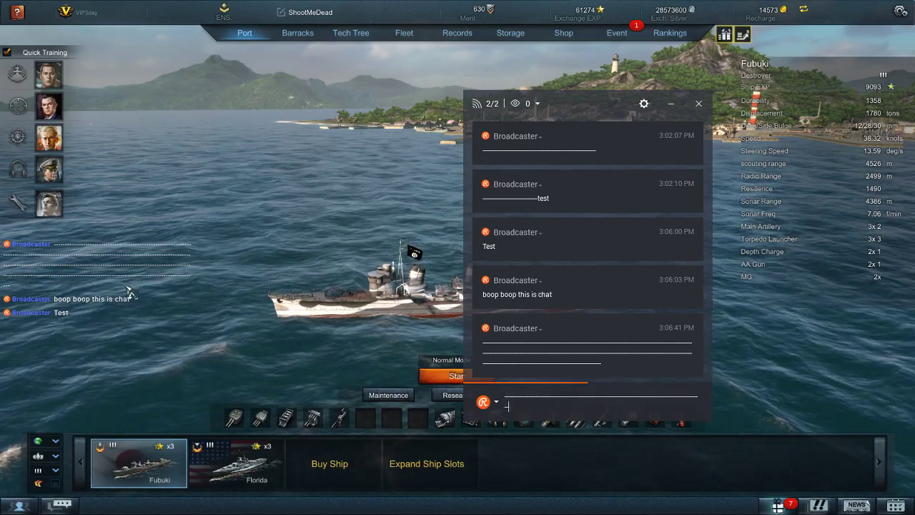
pyautogui.write('___________________________')
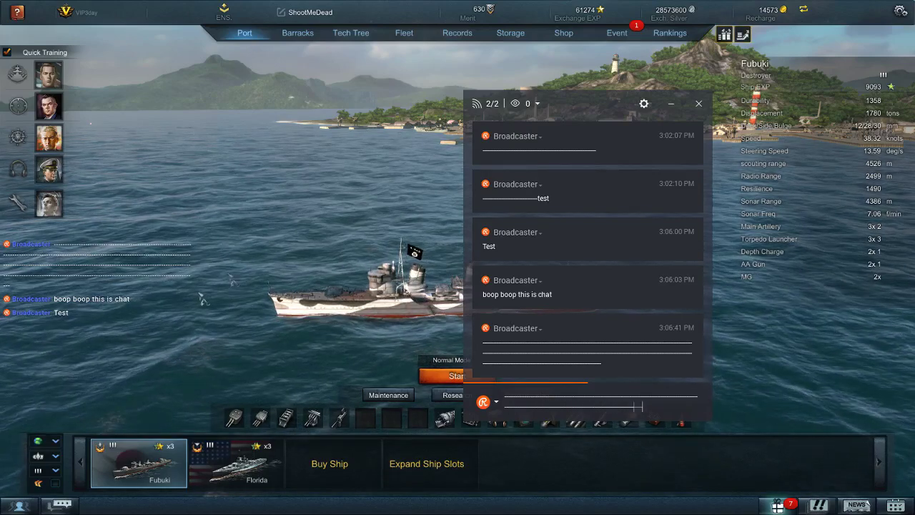
pyautogui.write('_______________________')
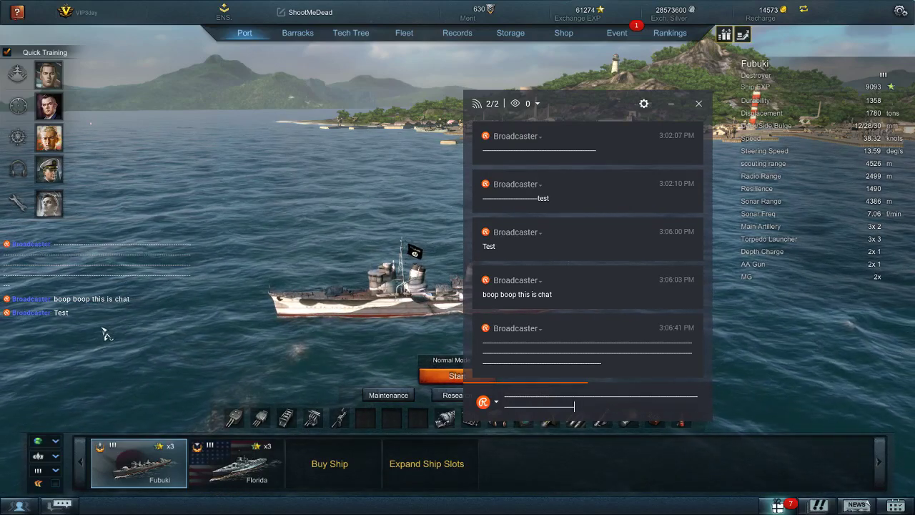
pyautogui.write('______________________')
pyautogui.hotkey('ctrl', 'BackSpace')
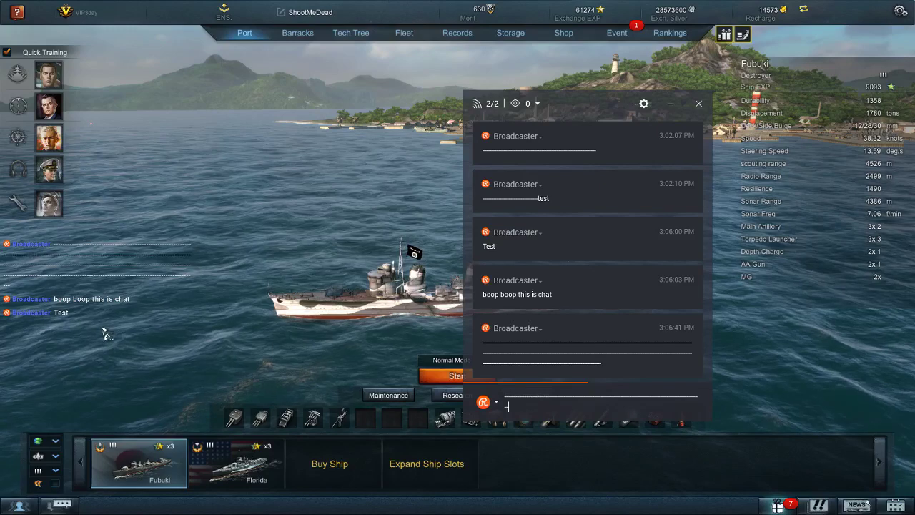
pyautogui.write('__________________________')
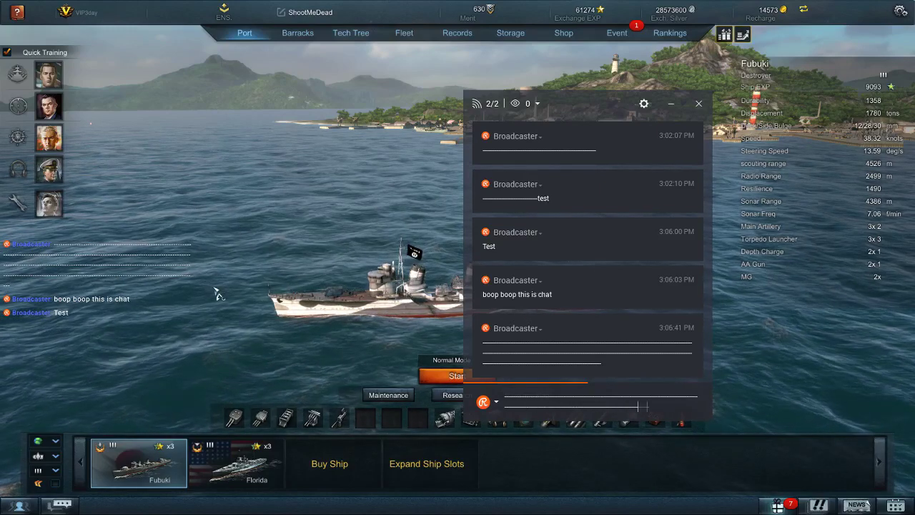
pyautogui.write('_________')
pyautogui.hotkey('ctrl', 'BackSpace')
pyautogui.write('_________________')
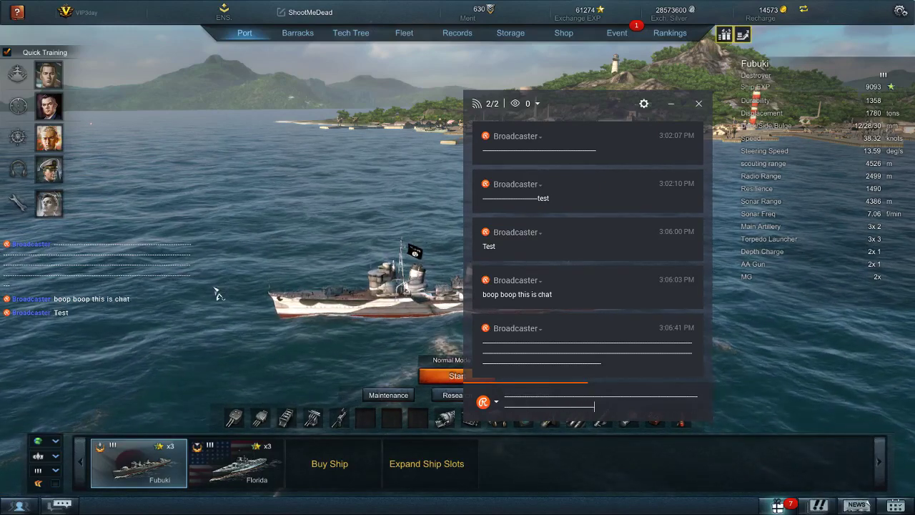
pyautogui.write('___________________')
pyautogui.hotkey('ctrl', 'BackSpace')
pyautogui.write('_____')
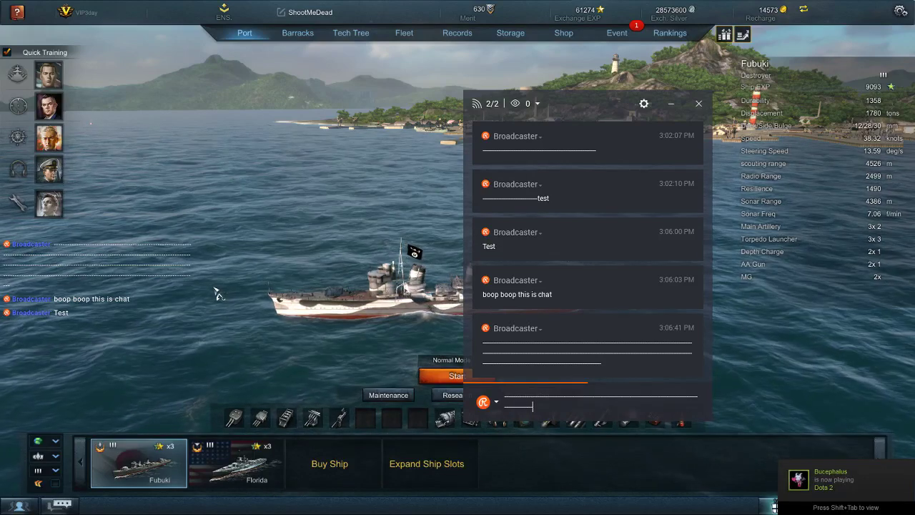
pyautogui.write('_____________')
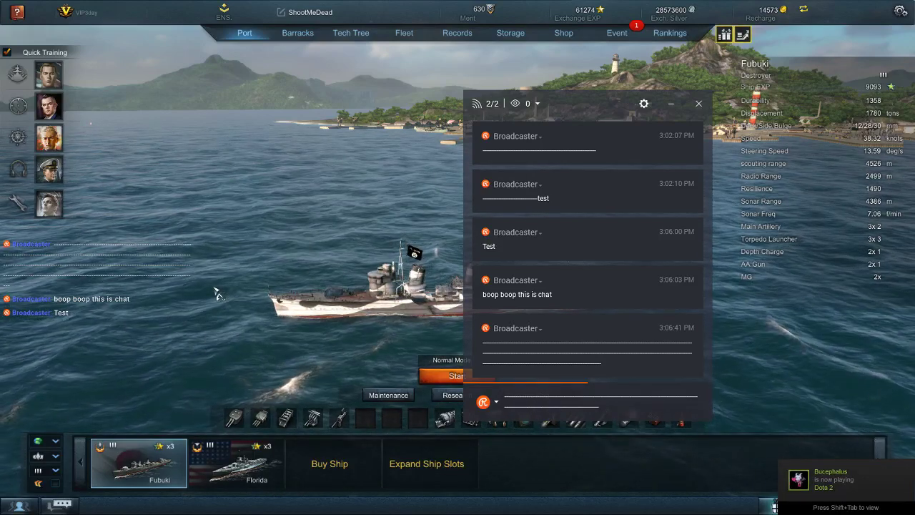
pyautogui.write('____________________')
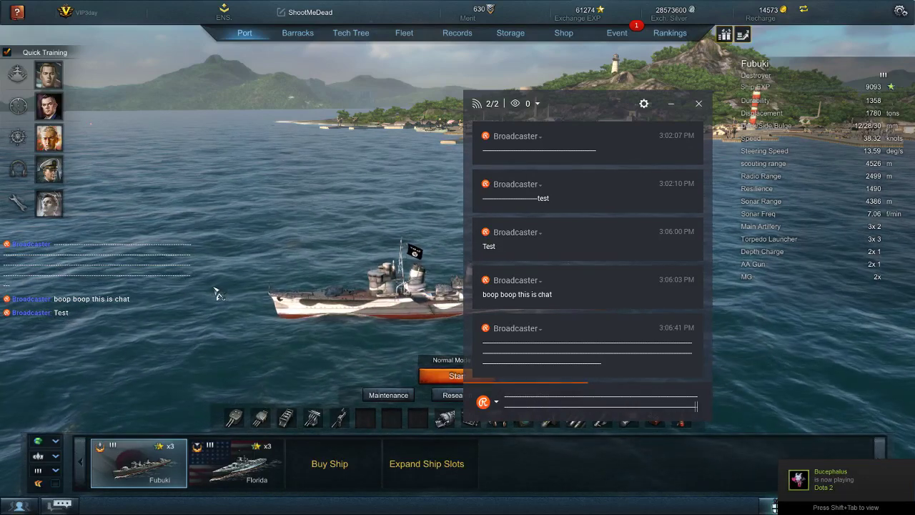
pyautogui.hotkey('ctrl', 'BackSpace')
pyautogui.write('_________________________________')
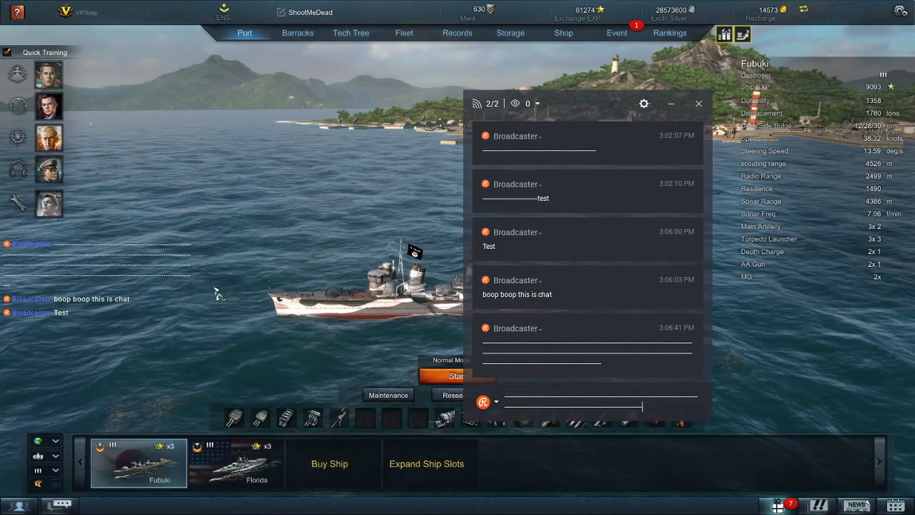
pyautogui.write('___')
pyautogui.hotkey('ctrl', 'BackSpace')
pyautogui.write('_____________________')
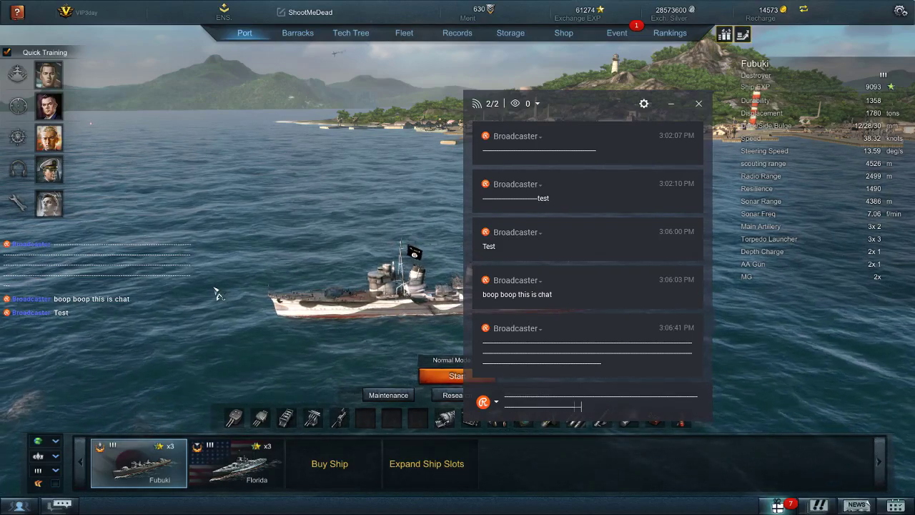
pyautogui.write('_______________')
pyautogui.hotkey('ctrl', 'BackSpace')
pyautogui.write('___________')
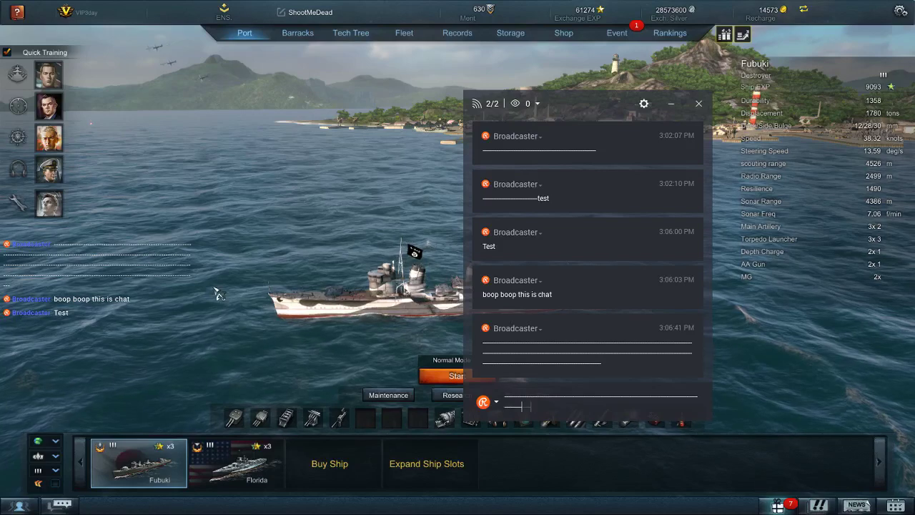
pyautogui.write('____________________')
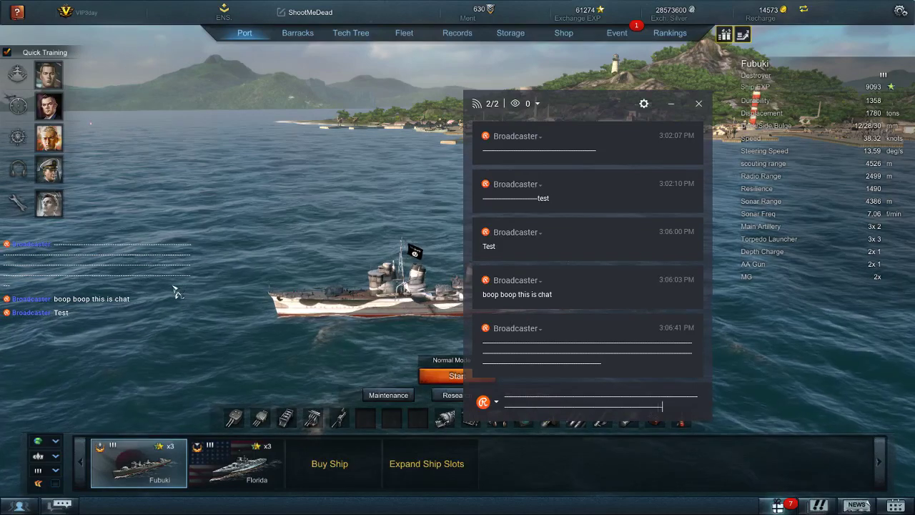
pyautogui.hotkey('ctrl', 'BackSpace')
pyautogui.write('___________________')
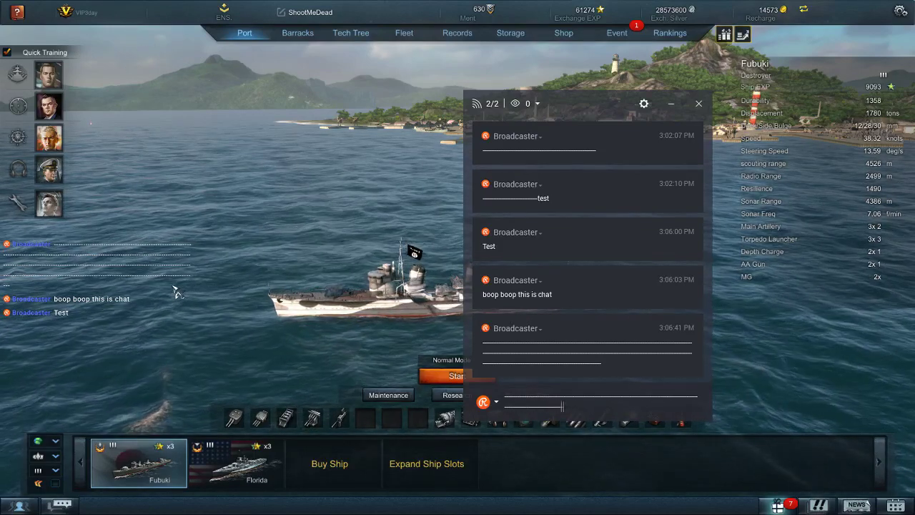
pyautogui.write('___________________________')
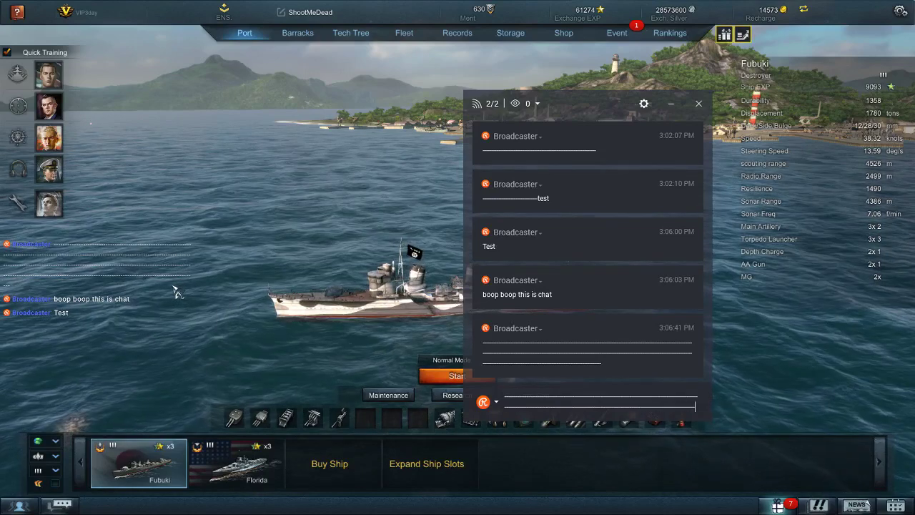
pyautogui.hotkey('ctrl', 'BackSpace')
pyautogui.write('___________________________________')
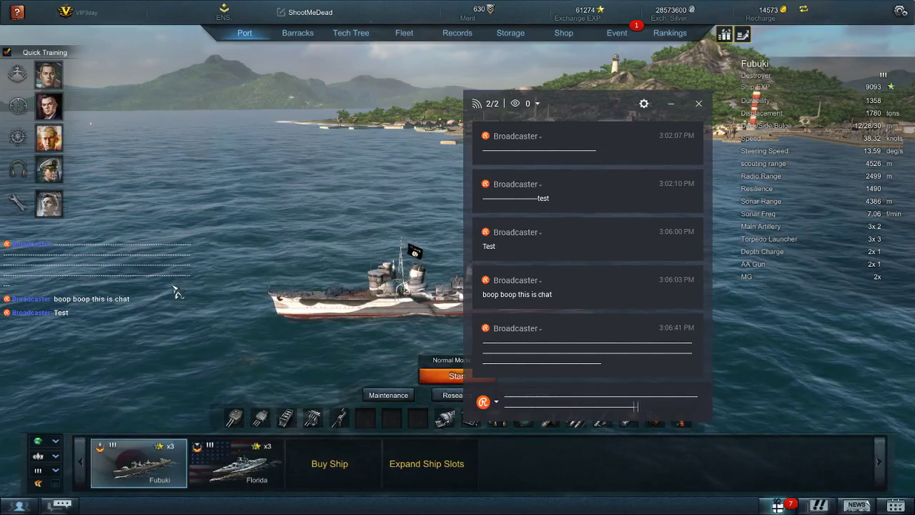
pyautogui.hotkey('ctrl', 'BackSpace')
pyautogui.write('_____________________________')
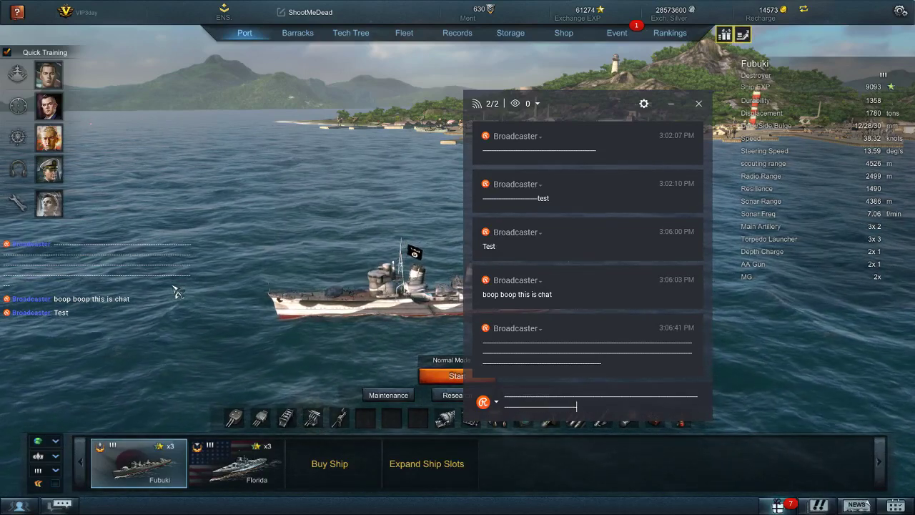
pyautogui.write('_________')
pyautogui.hotkey('ctrl', 'BackSpace')
pyautogui.write('_____________________________________')
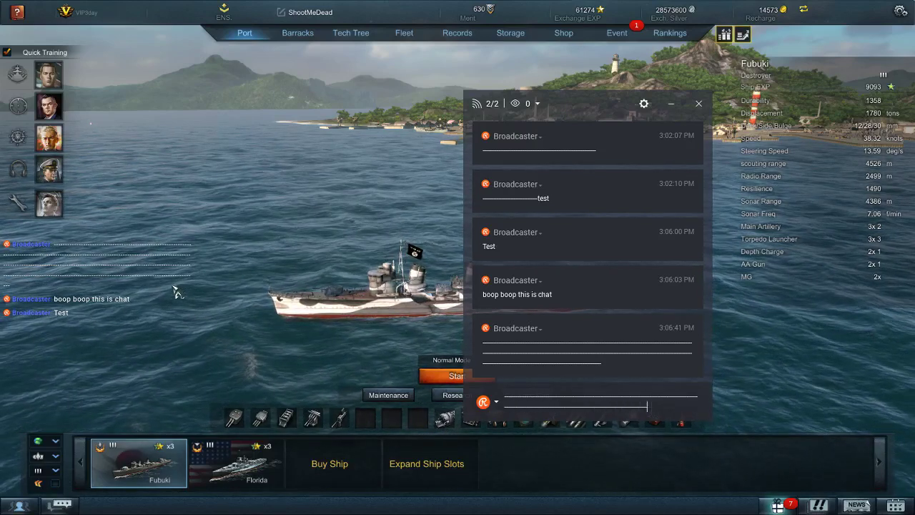
pyautogui.hotkey('ctrl', 'BackSpace')
pyautogui.write('_________________')
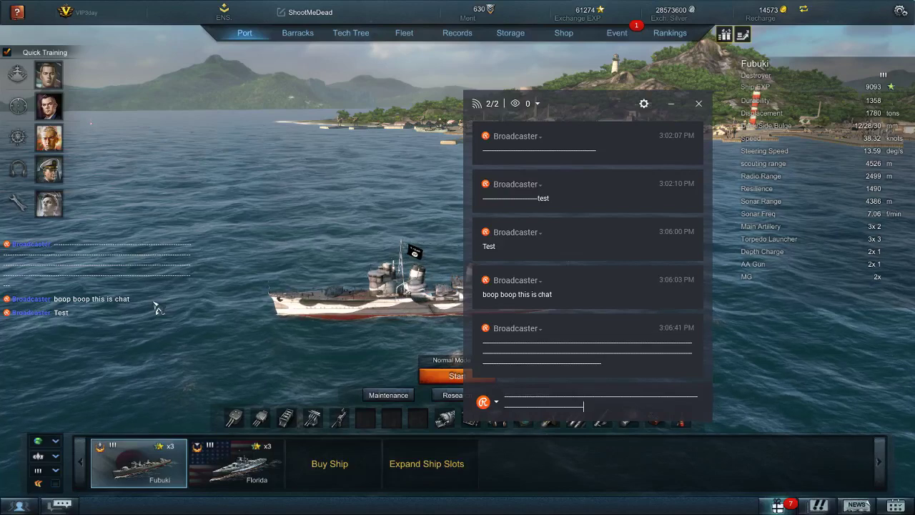
pyautogui.write('______________________')
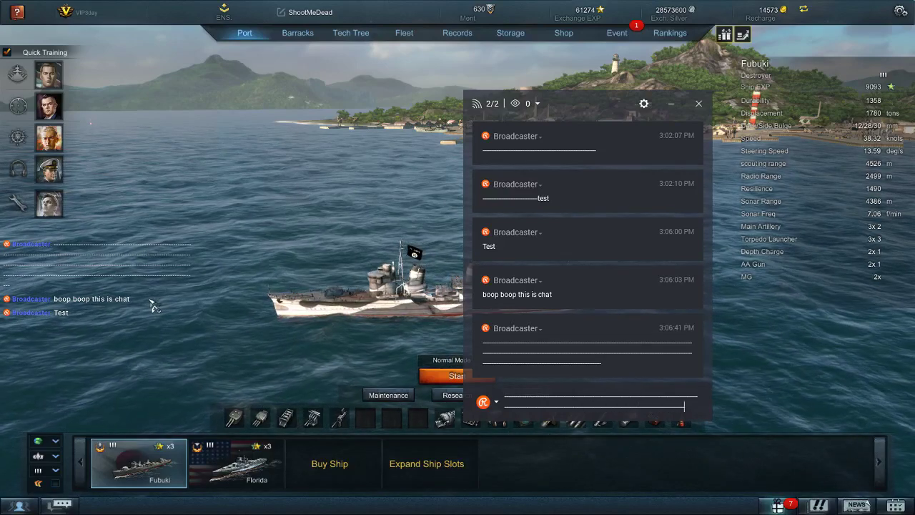
pyautogui.hotkey('ctrl', 'BackSpace')
pyautogui.write('___________________')
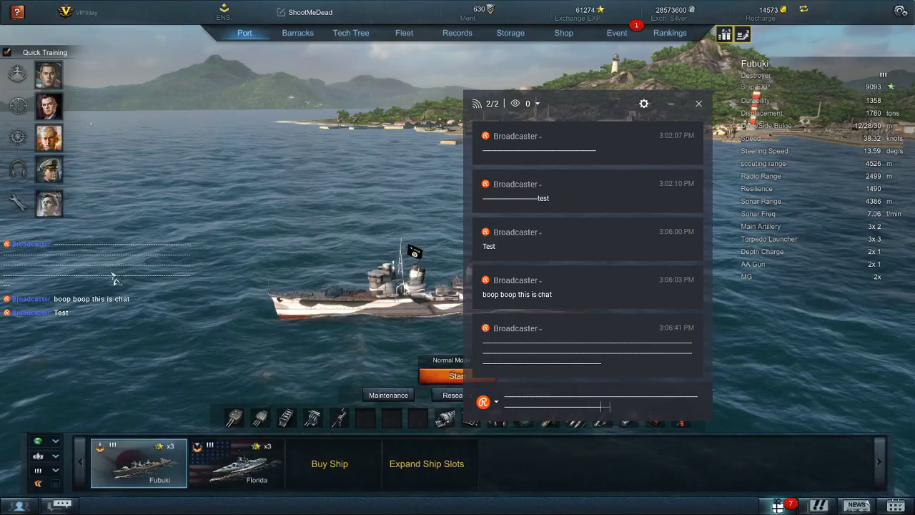
pyautogui.write('________')
pyautogui.hotkey('ctrl', 'BackSpace')
pyautogui.write('________________')
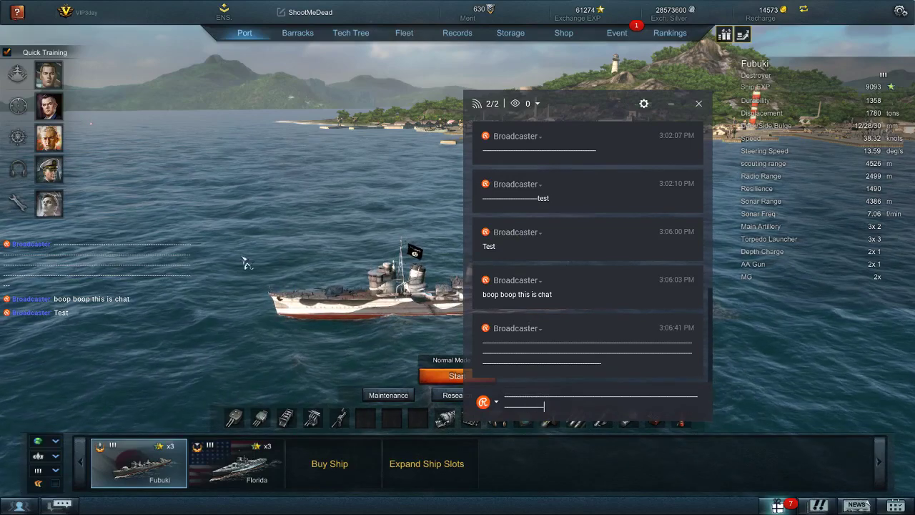
pyautogui.write('_______')
pyautogui.press('Return')
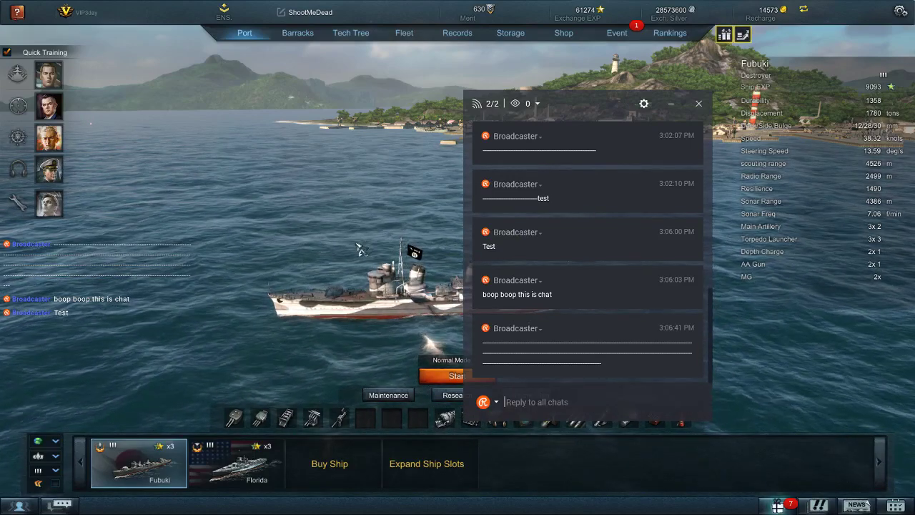
# Dismiss the Restream Chat window with Escape, leaving the underscore message visible in the game overlay
pyautogui.press('Escape')
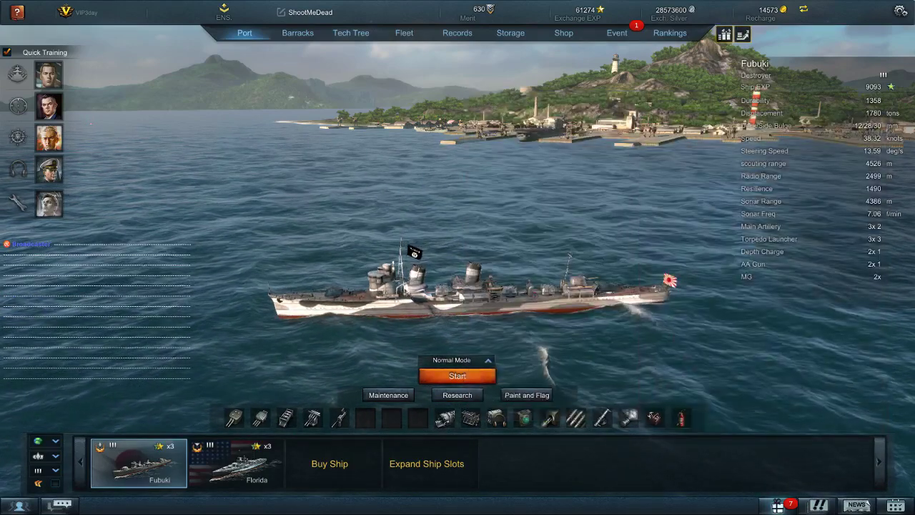